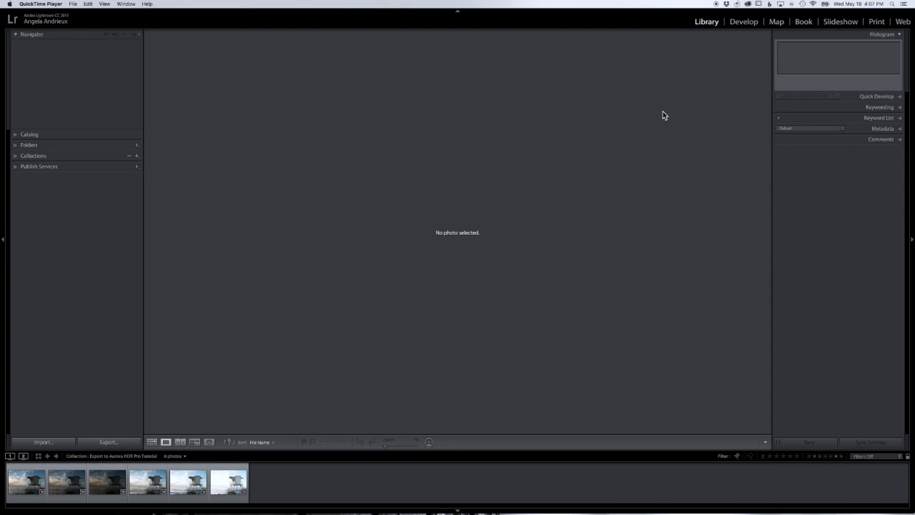
Select all six bracketed lifeguard tower photos with the first one active, and reset its develop settings.
left_click(21, 481)
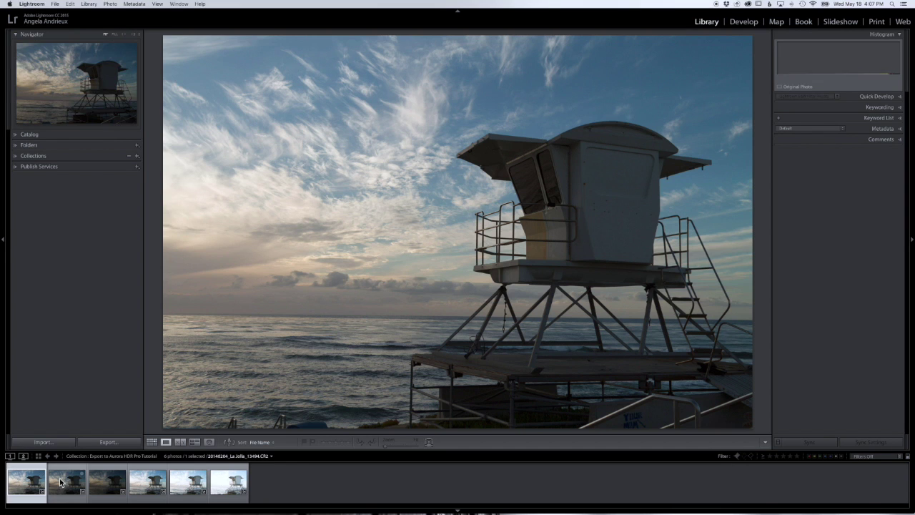
left_click(233, 489, "shift")
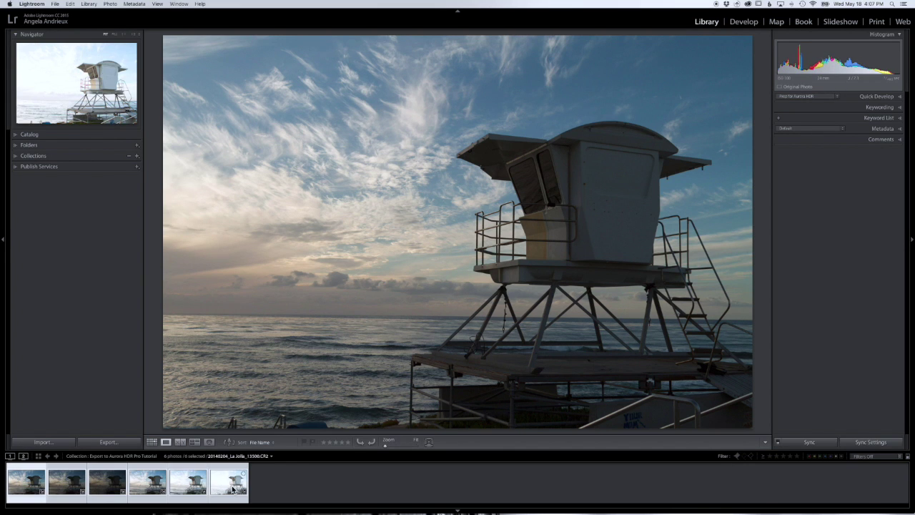
left_click(26, 489)
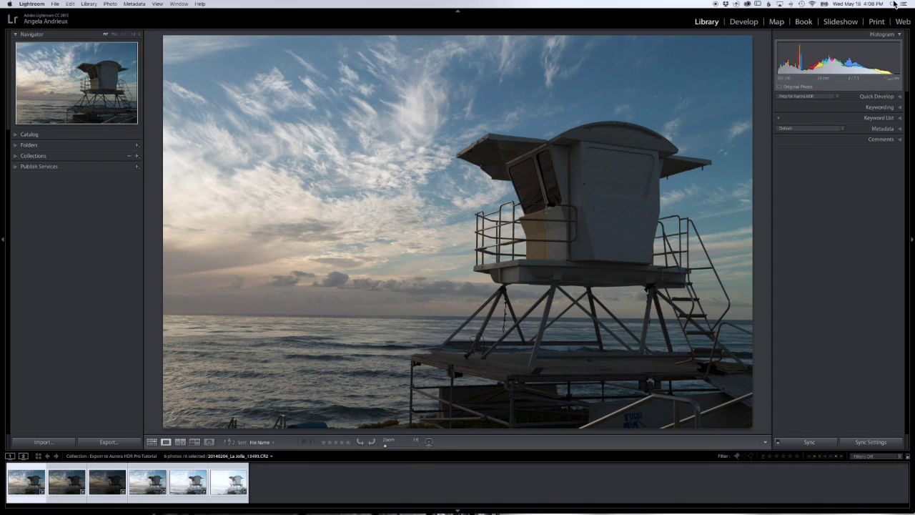
left_click(745, 23)
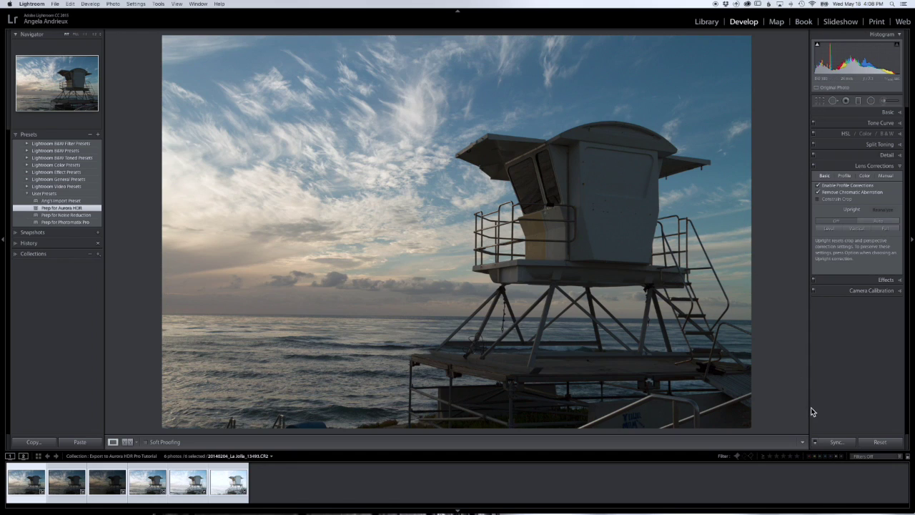
left_click(880, 441)
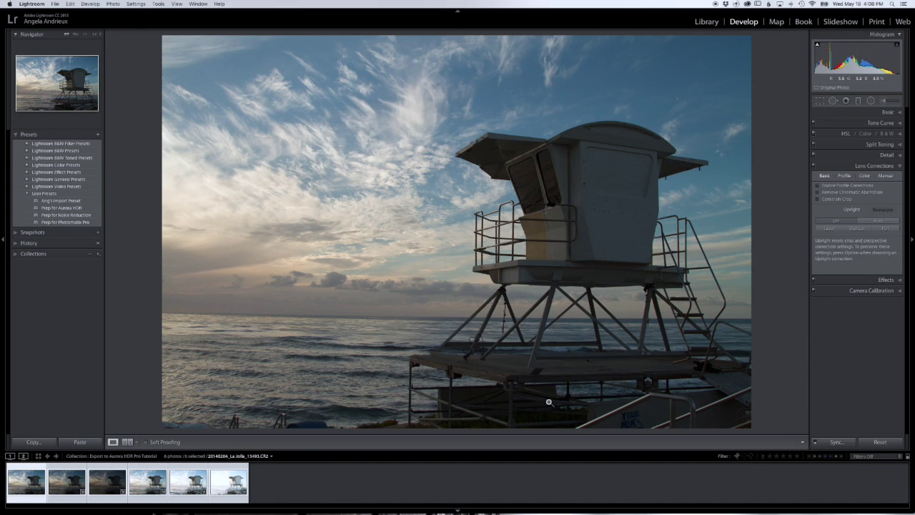
Set the sharpening amount and the color noise reduction of the active photo to 0.
left_click(887, 113)
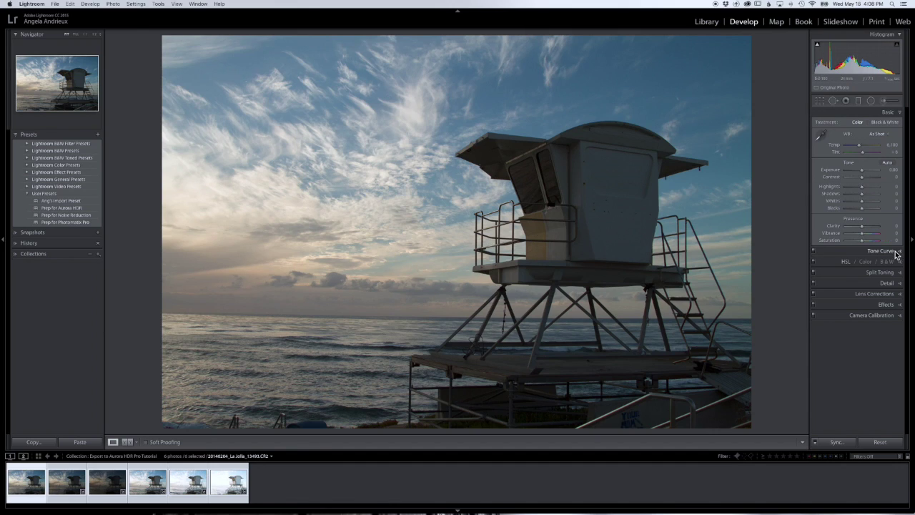
left_click(886, 284)
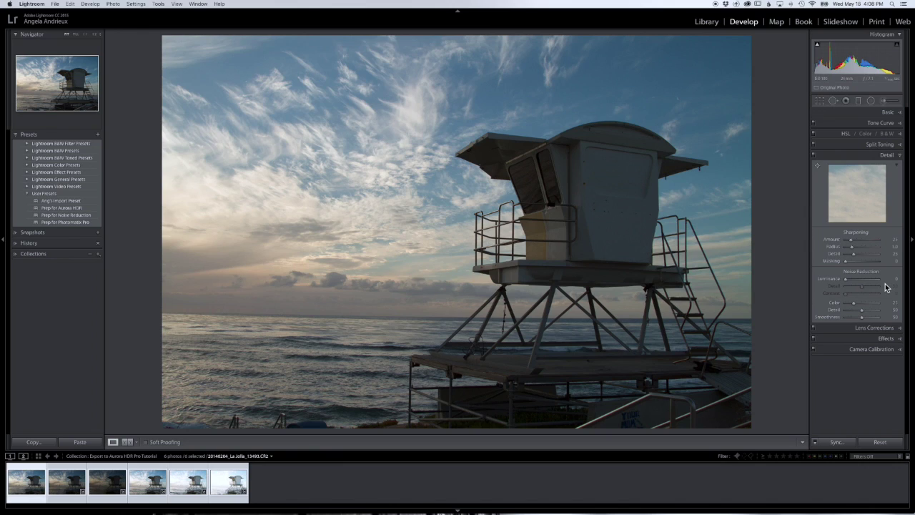
left_click_drag(851, 238, 835, 239)
left_click_drag(853, 303, 820, 303)
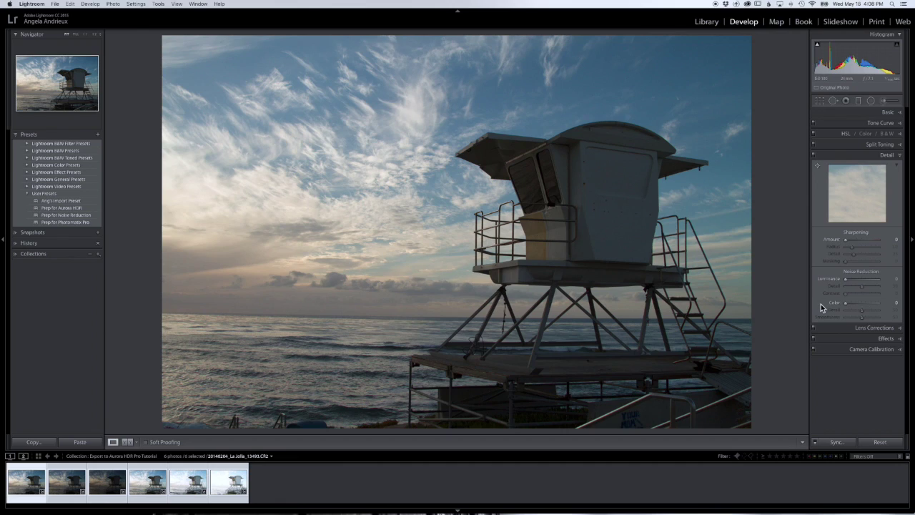
Enable lens profile corrections and chromatic aberration removal for the active photo.
left_click(865, 327)
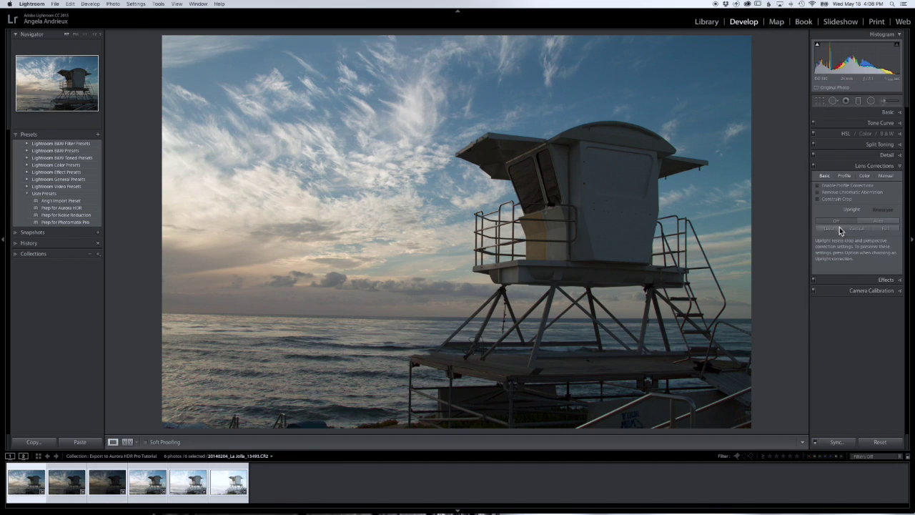
left_click(837, 186)
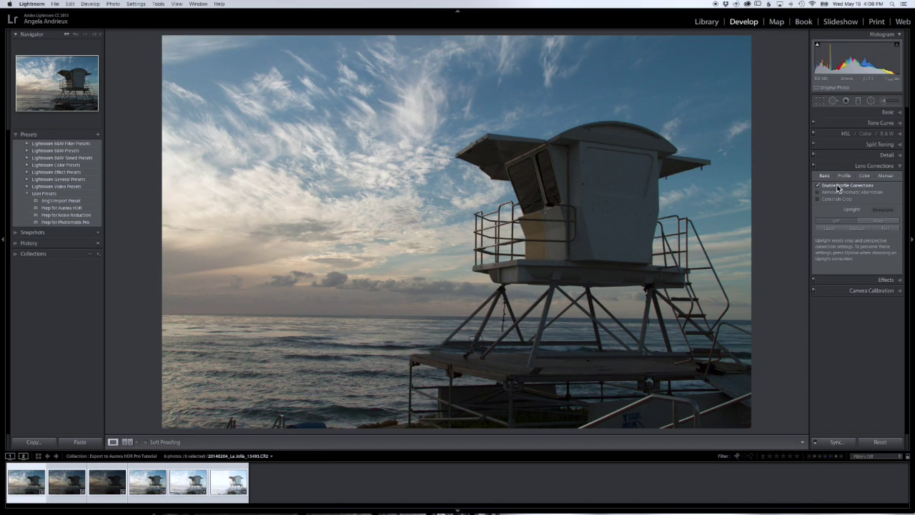
left_click(838, 193)
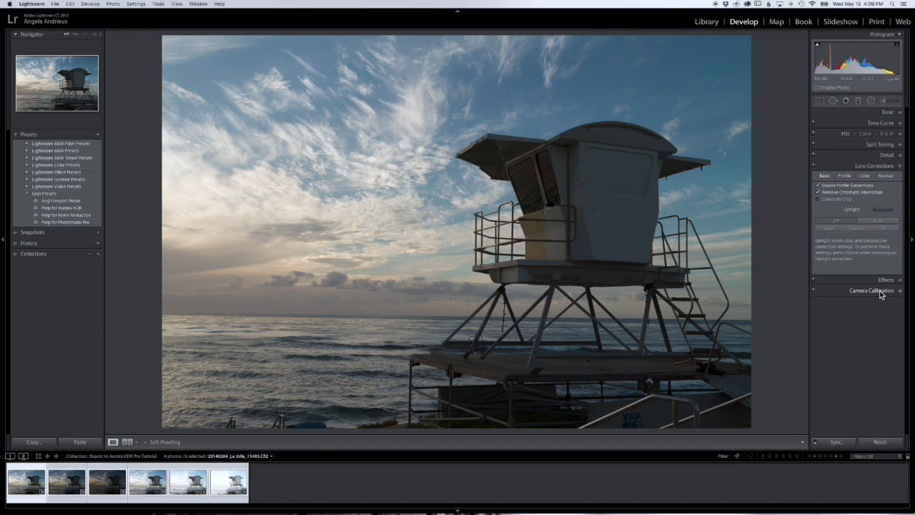
Try the Daylight white balance preset, and set the white balance to Cloudy.
left_click(890, 114)
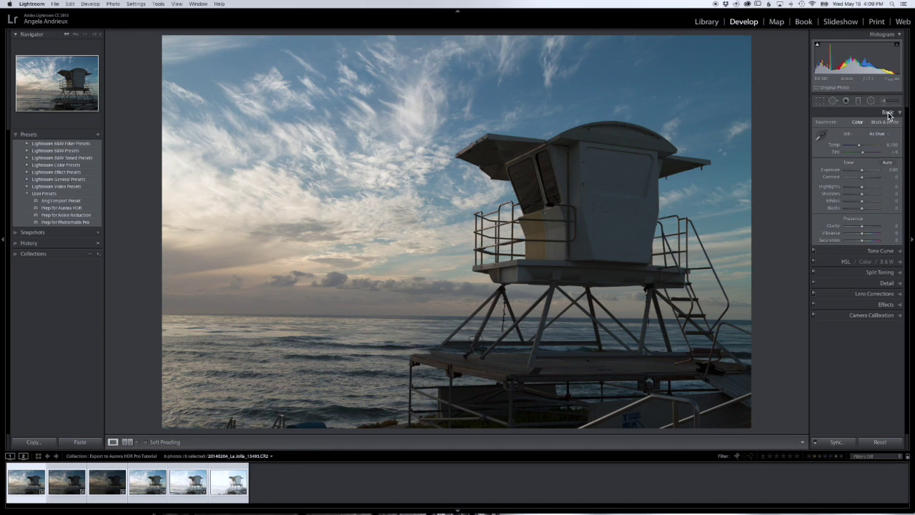
left_click(883, 135)
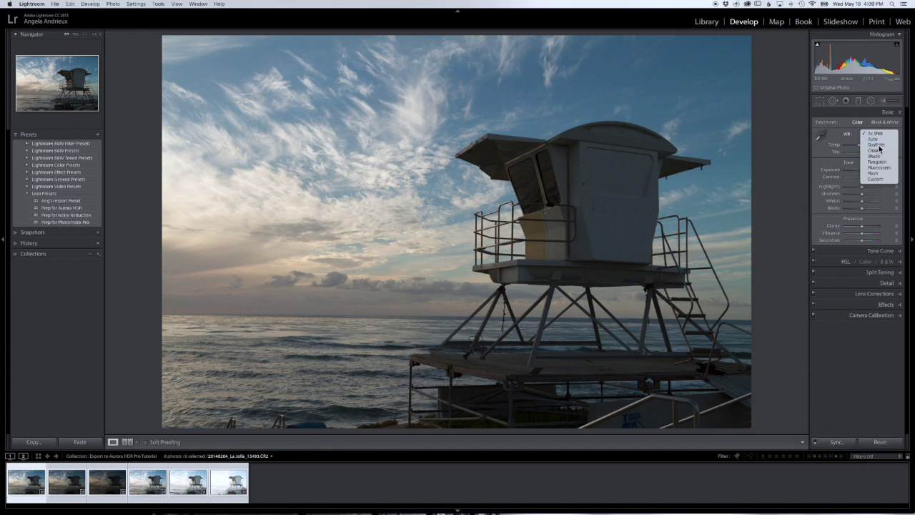
left_click(879, 146)
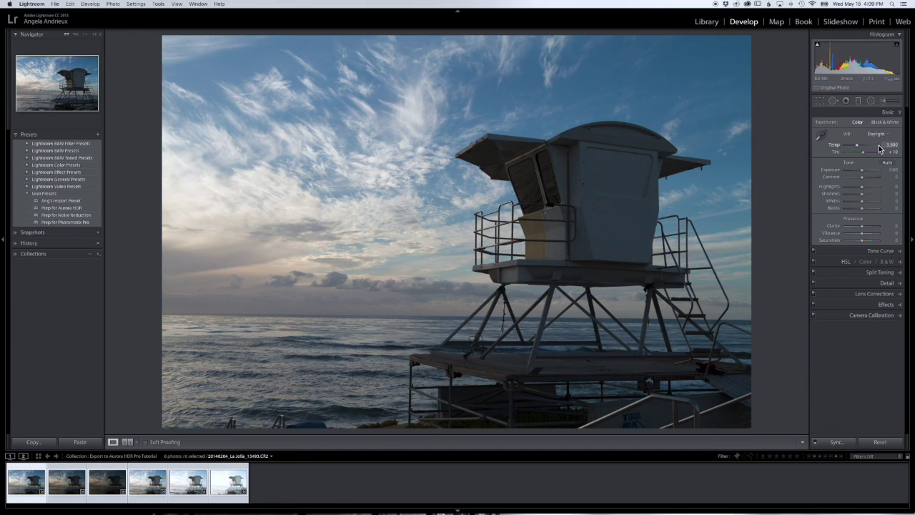
left_click(877, 134)
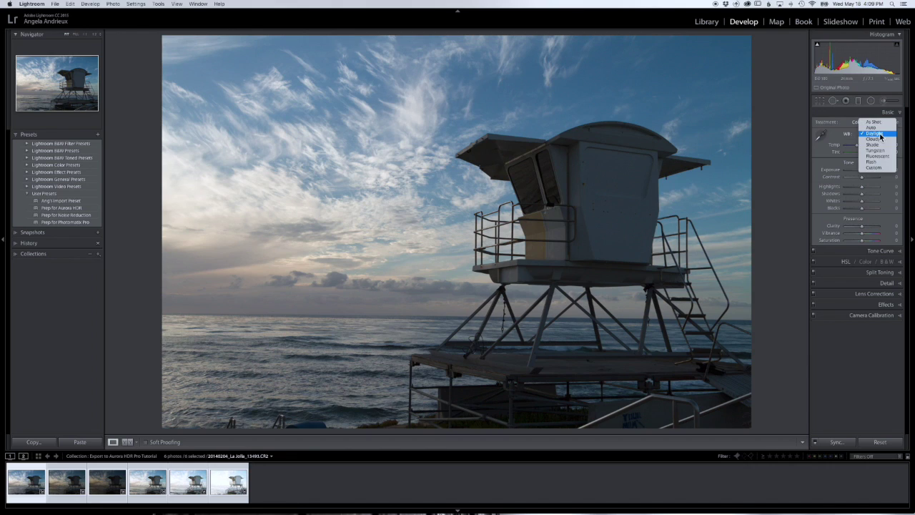
left_click(882, 141)
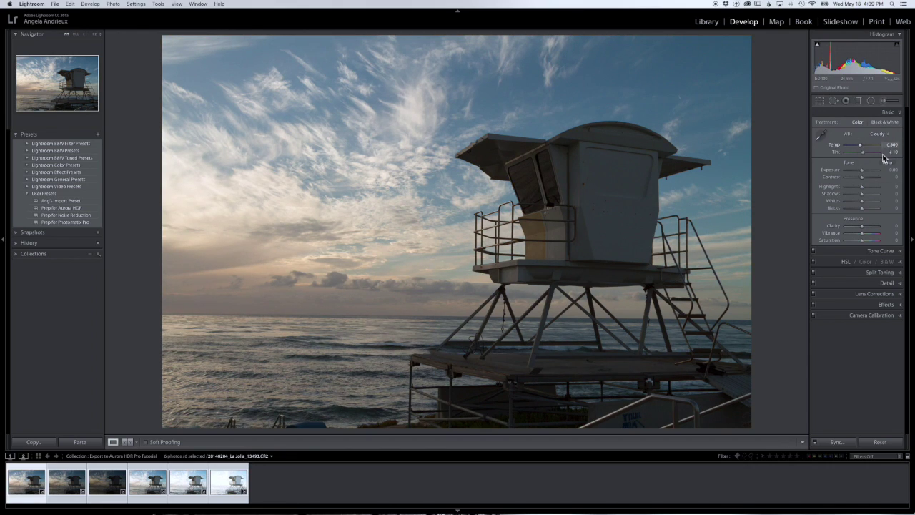
Crop the photo slightly tighter at its original aspect ratio, trimming the distracting objects along the bottom edge of the image.
left_click(820, 101)
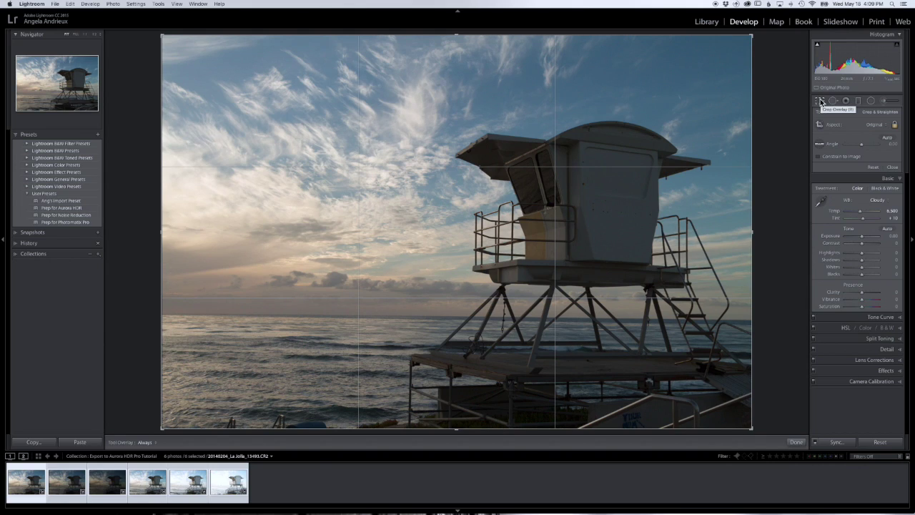
key("l")
key("l")
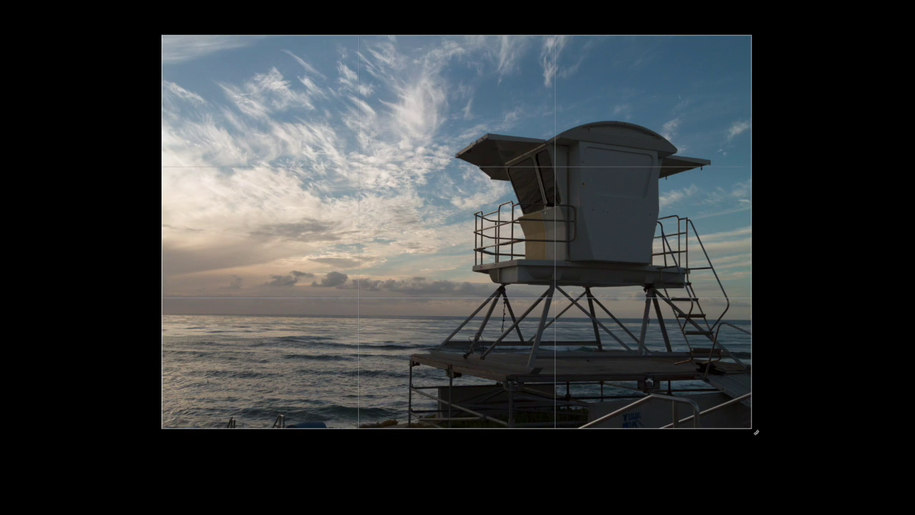
left_click_drag(755, 433, 760, 433)
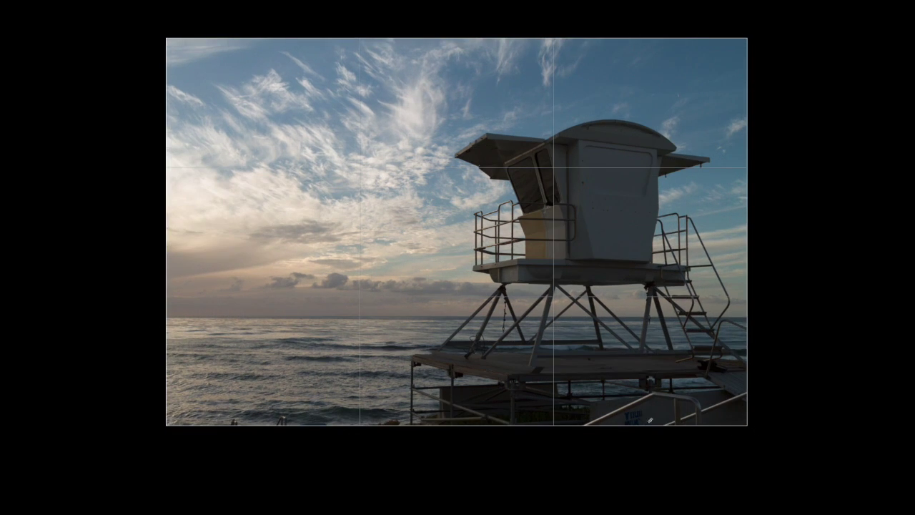
left_click_drag(500, 427, 519, 403)
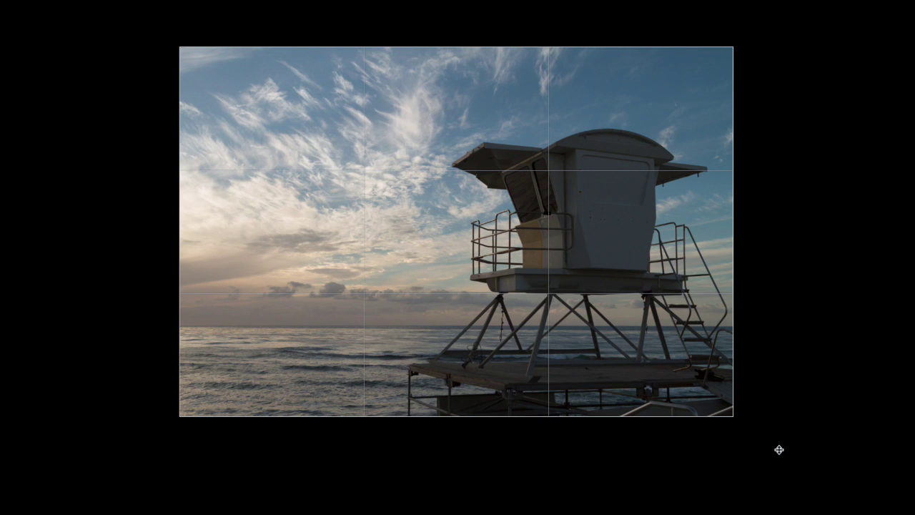
key("Return")
key("l")
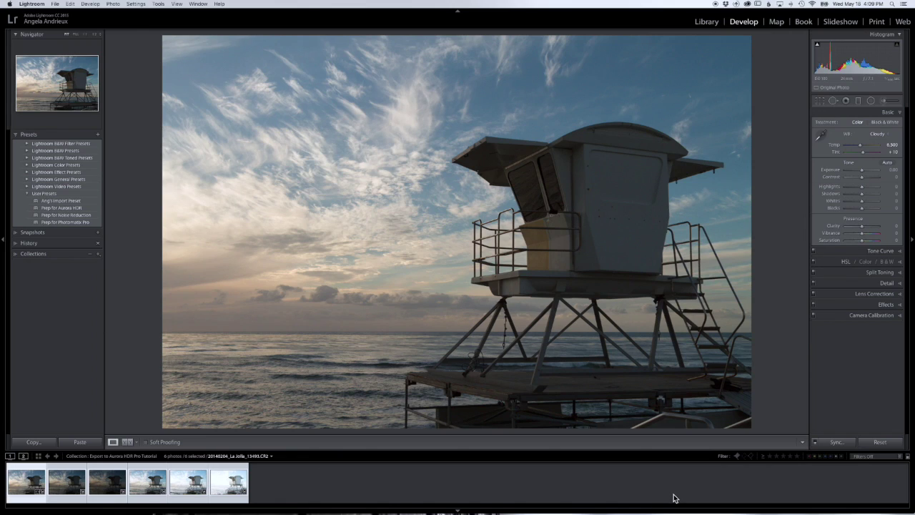
Synchronize all develop settings across the six photos and export them to Aurora HDR Pro as TIFFs with the Lightroom adjustments.
left_click(836, 443)
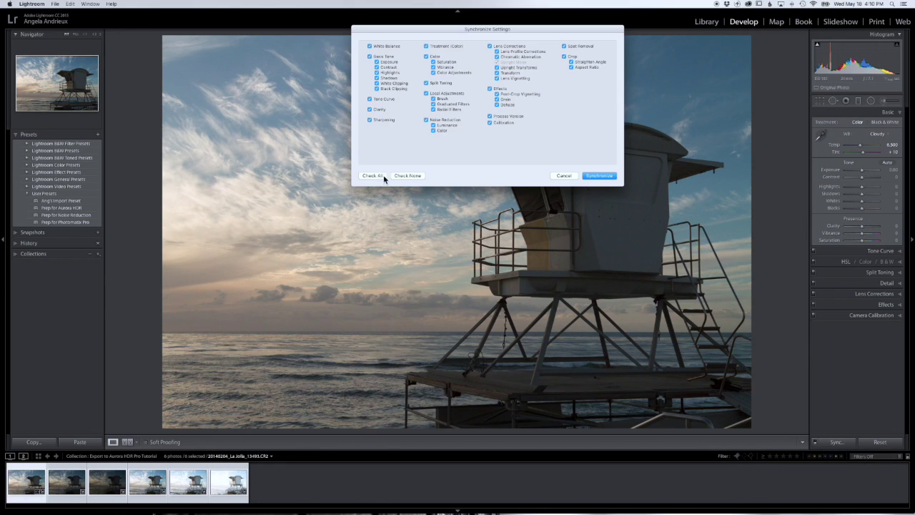
left_click(599, 176)
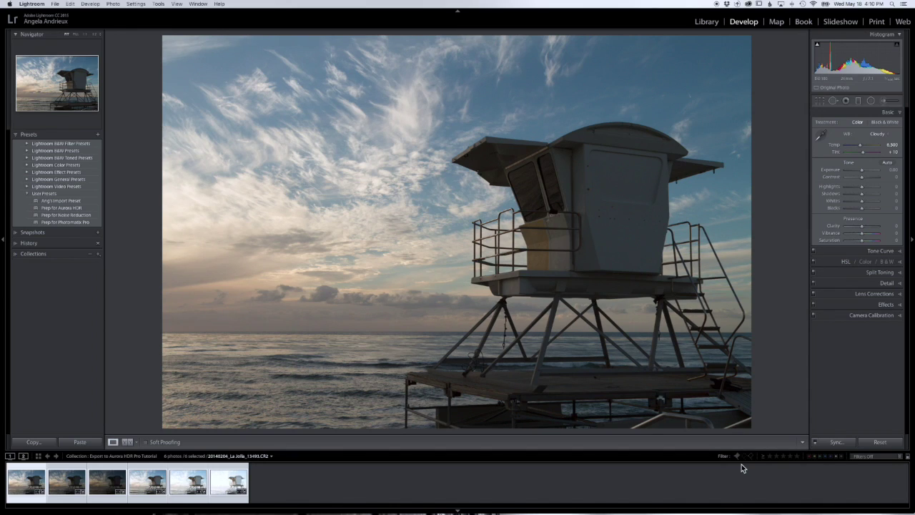
right_click(36, 487)
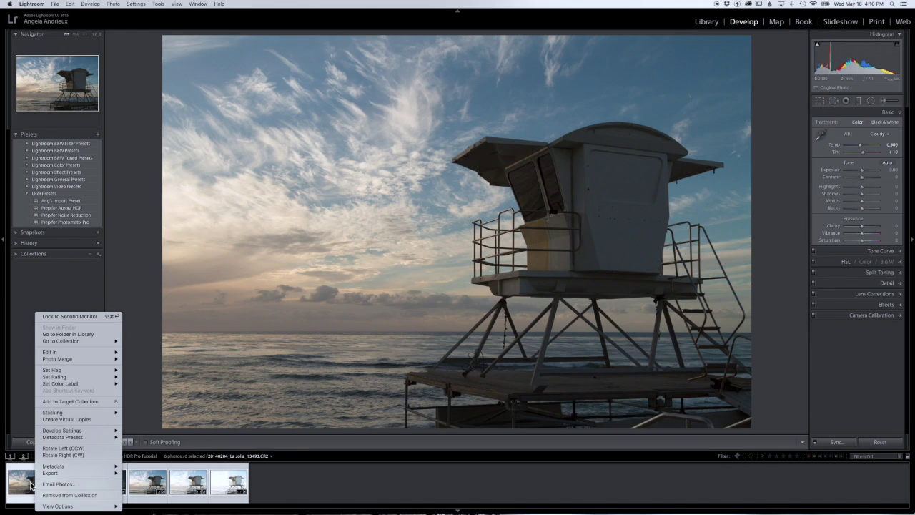
mouse_move(61, 472)
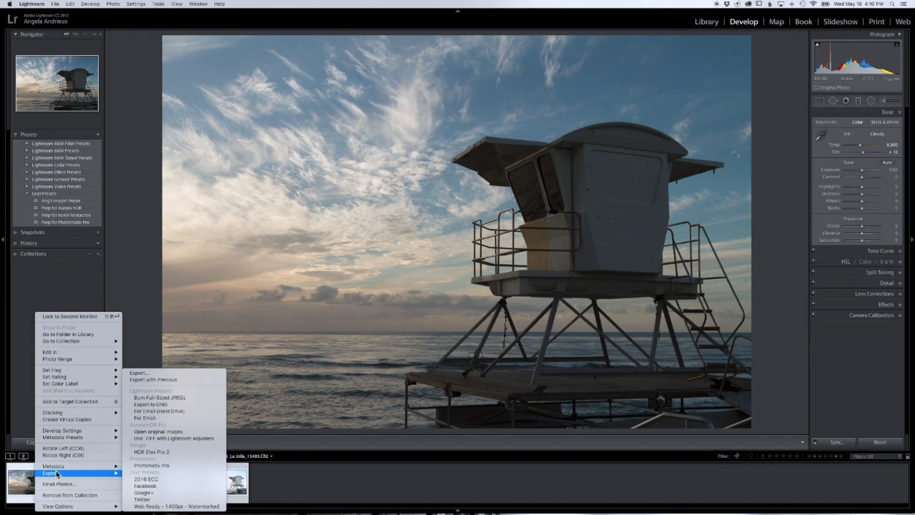
left_click(204, 439)
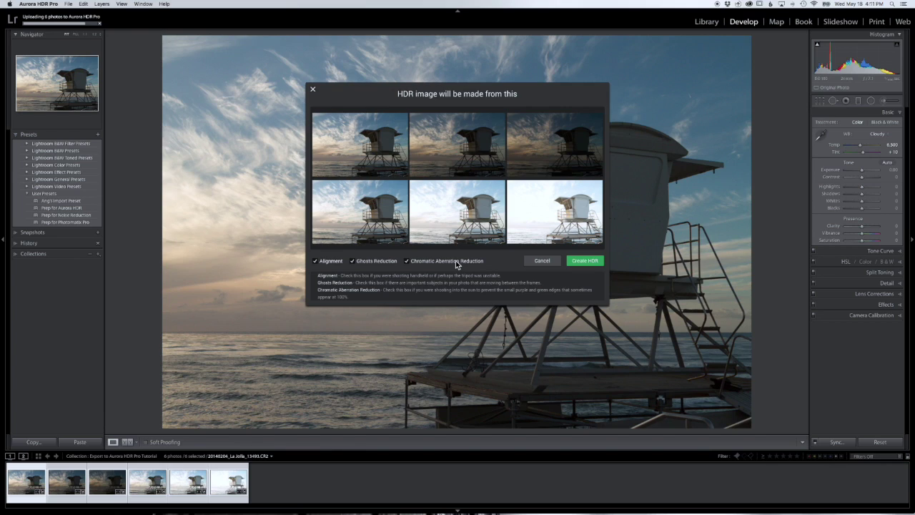
Create the HDR image from the six photos, using 20140204_La Jolla_13493 as the ghosts reduction reference and choosing the reduction amount.
left_click(588, 262)
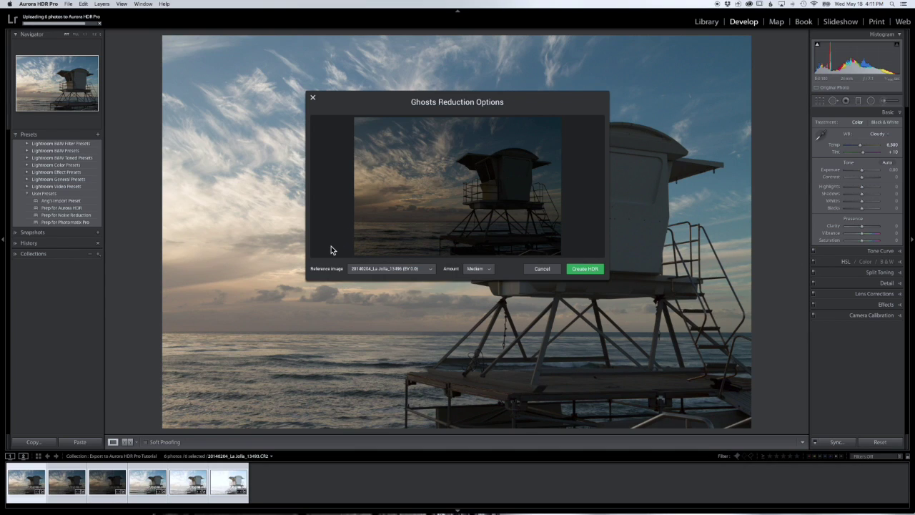
left_click(389, 267)
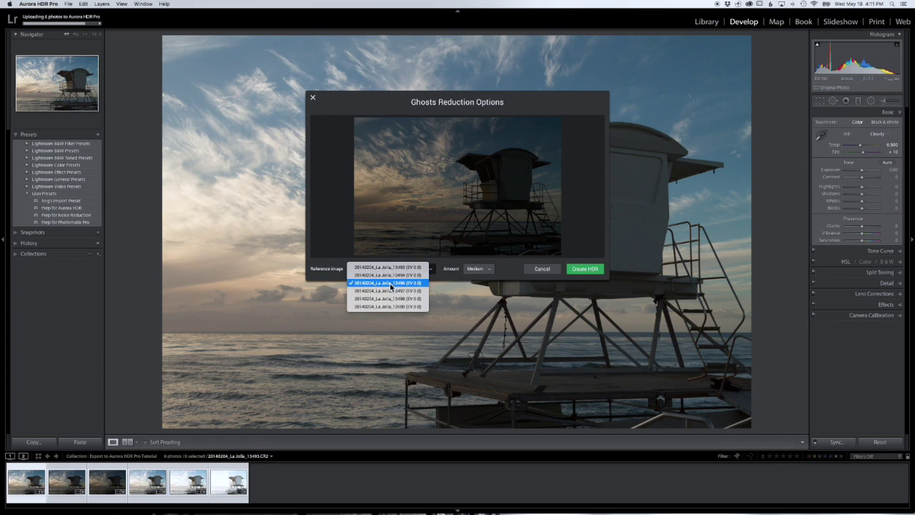
left_click(387, 268)
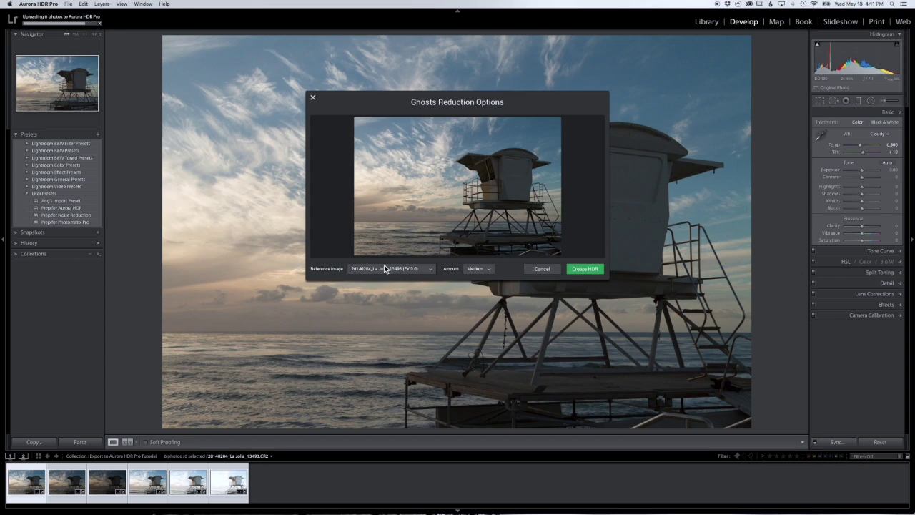
left_click(427, 270)
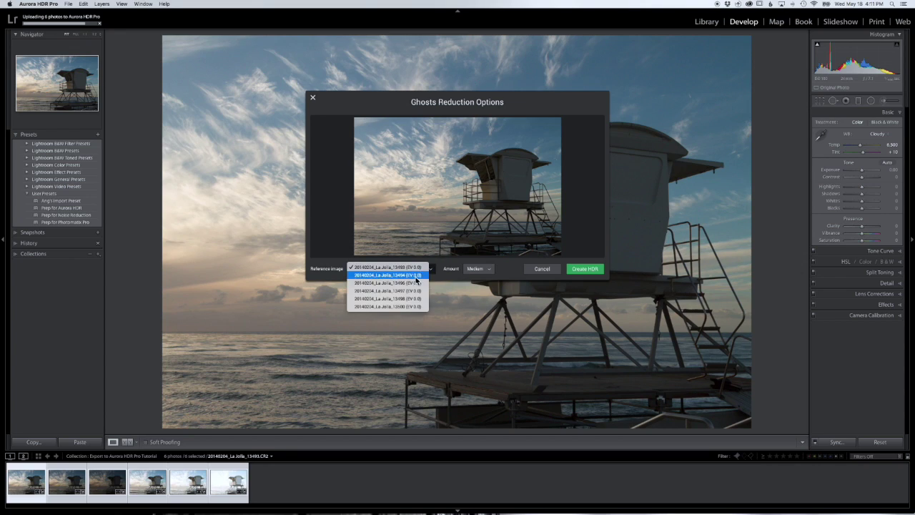
left_click(323, 217)
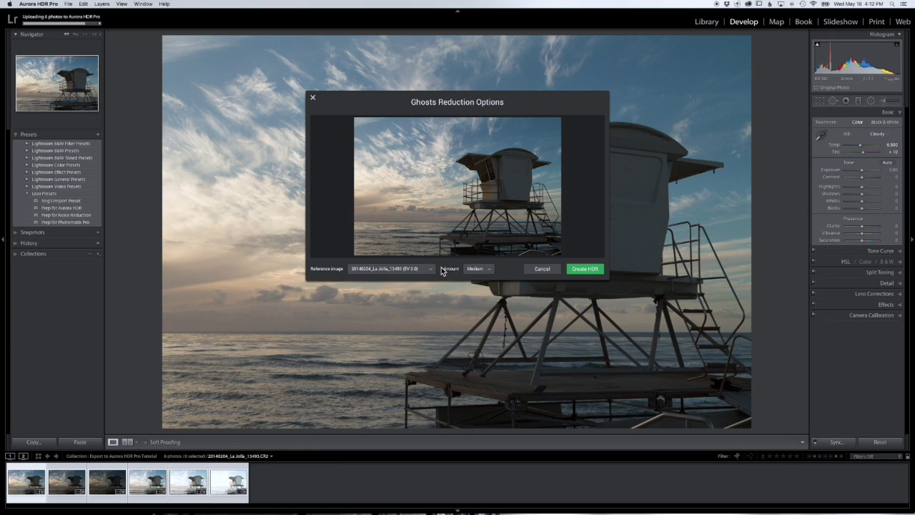
left_click(484, 269)
left_click(474, 267)
left_click(589, 270)
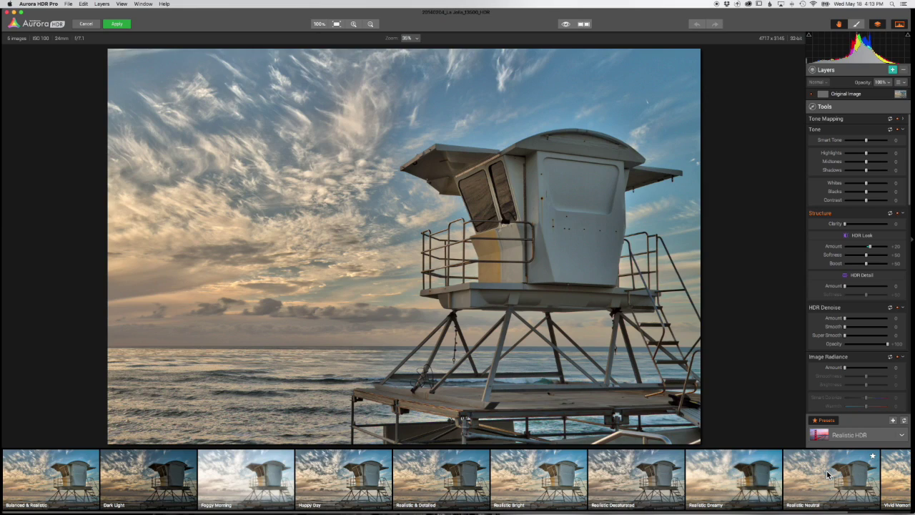
left_click(860, 436)
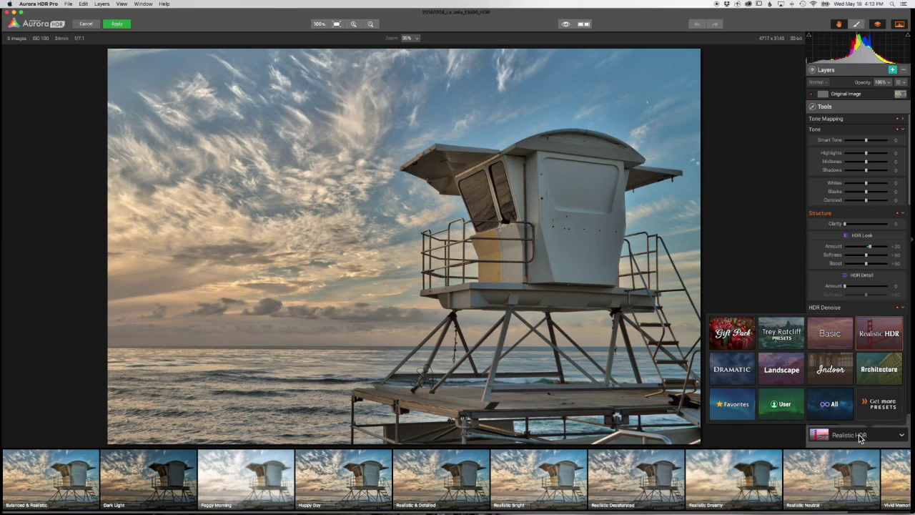
left_click(858, 433)
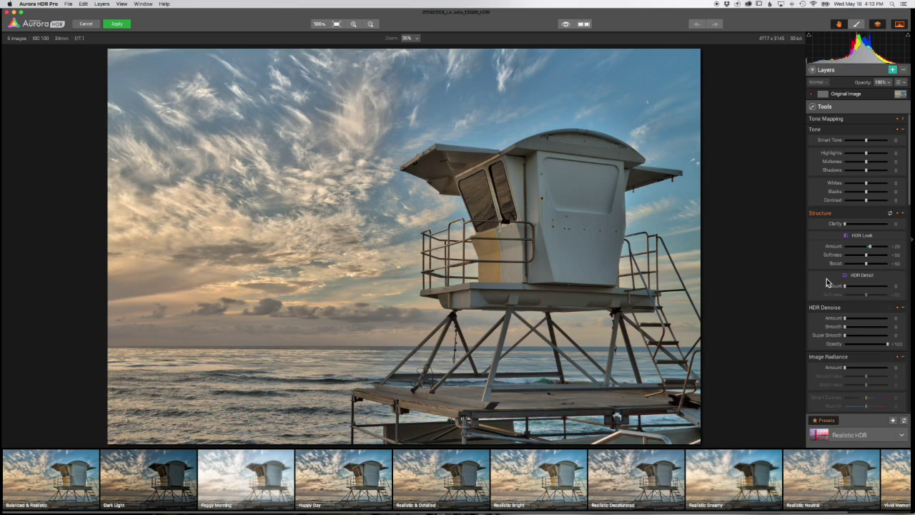